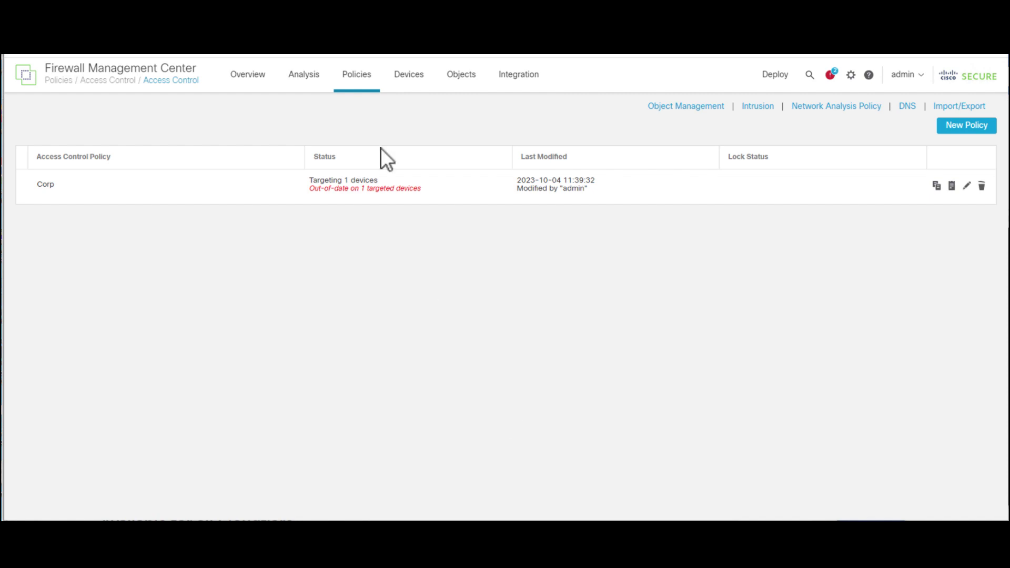
Open the Corp policy's Advanced Settings to the Encrypted Visibility Engine section.
left_click(361, 89)
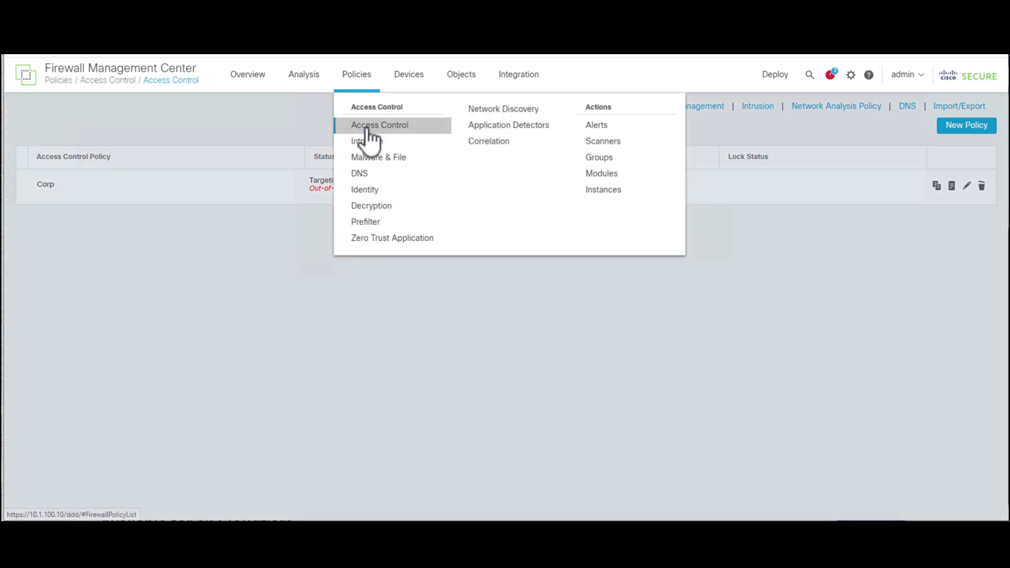
left_click(229, 238)
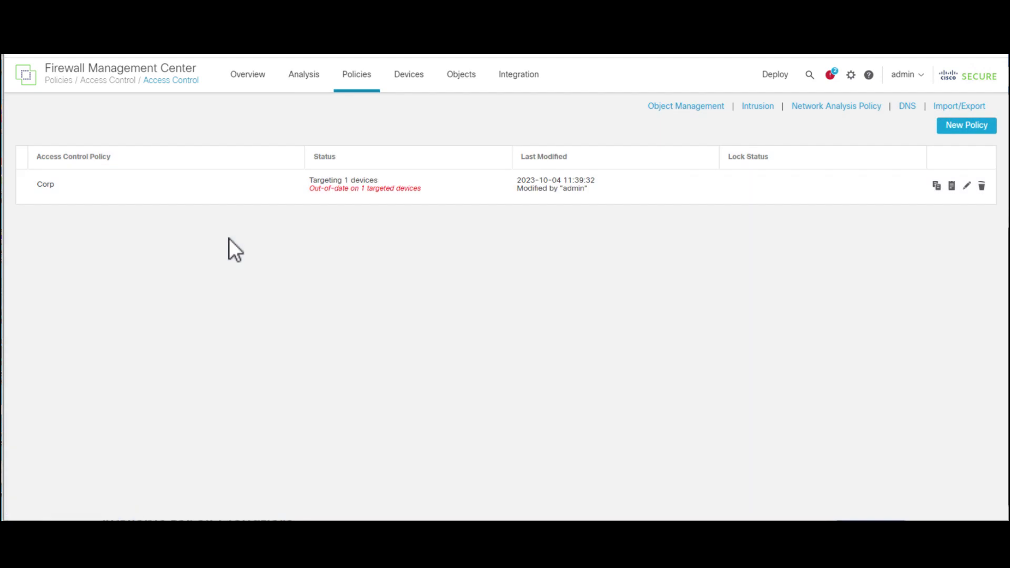
left_click(967, 187)
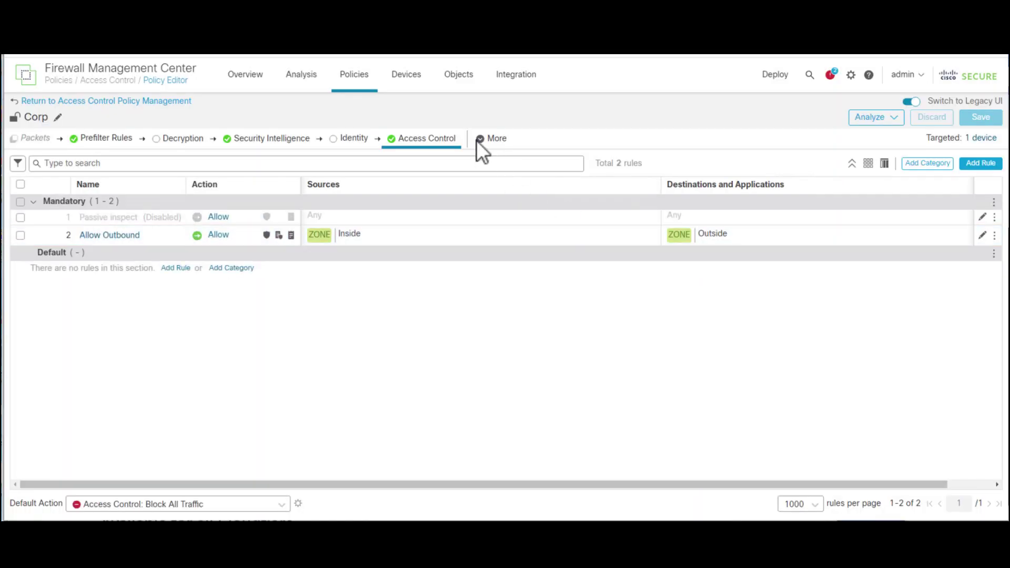
left_click(480, 141)
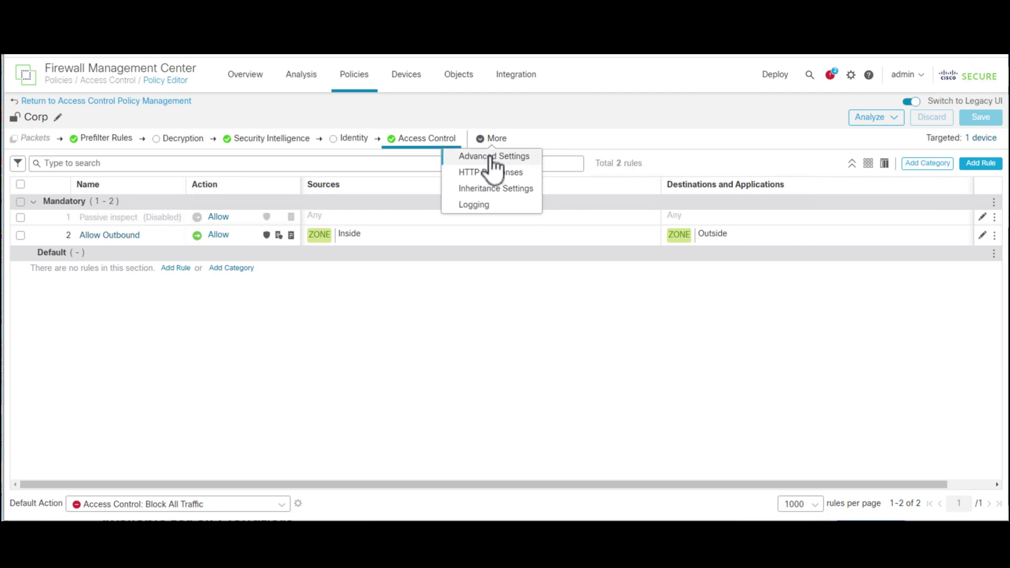
left_click(491, 158)
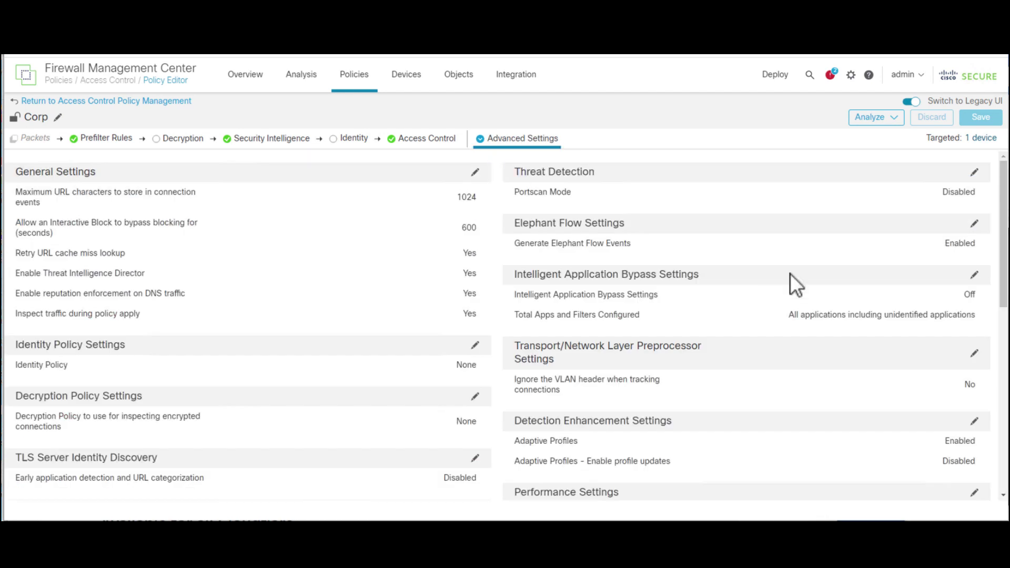
scroll(789, 288, "down", 10)
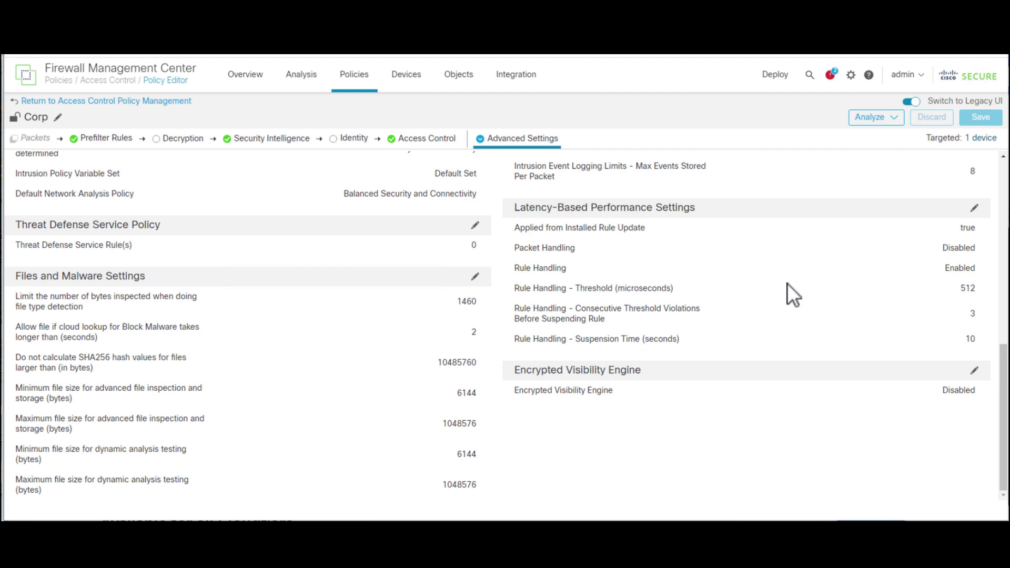
Open the edit dialog for the Corp policy's Encrypted Visibility Engine settings.
left_click(975, 371)
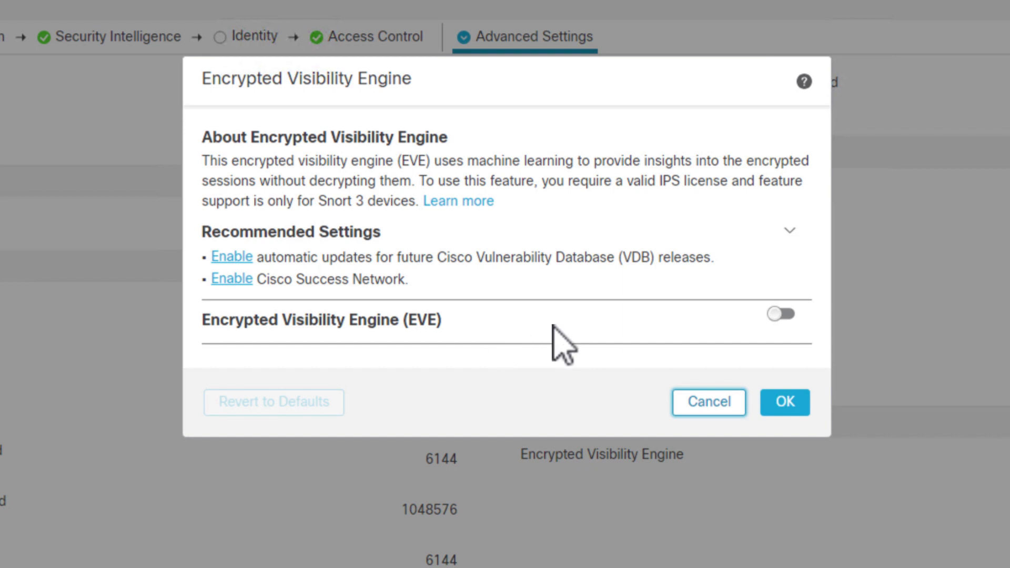
Switch on Encrypted Visibility Engine and Block Traffic Based on EVE Score.
left_click(780, 316)
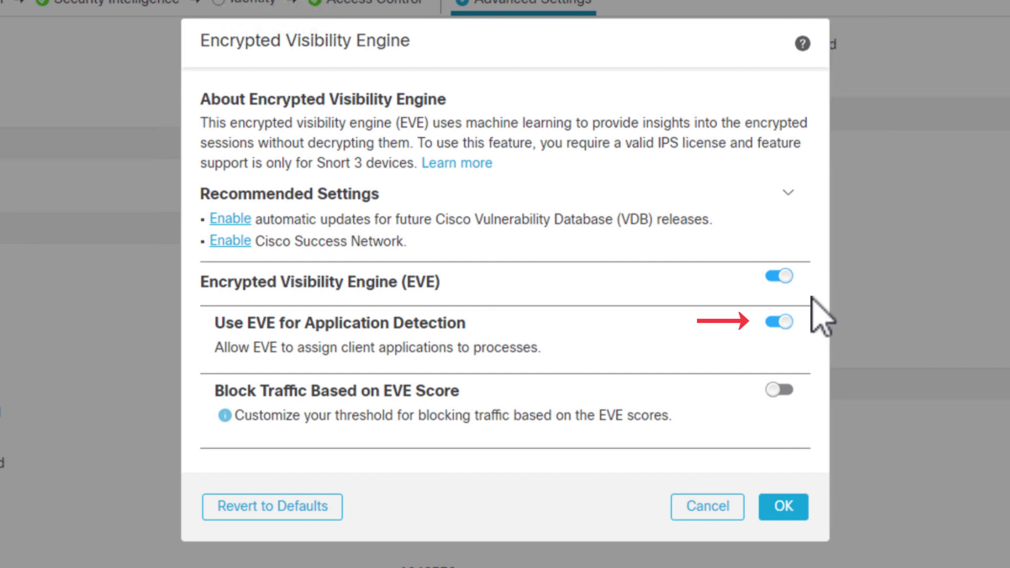
left_click(779, 391)
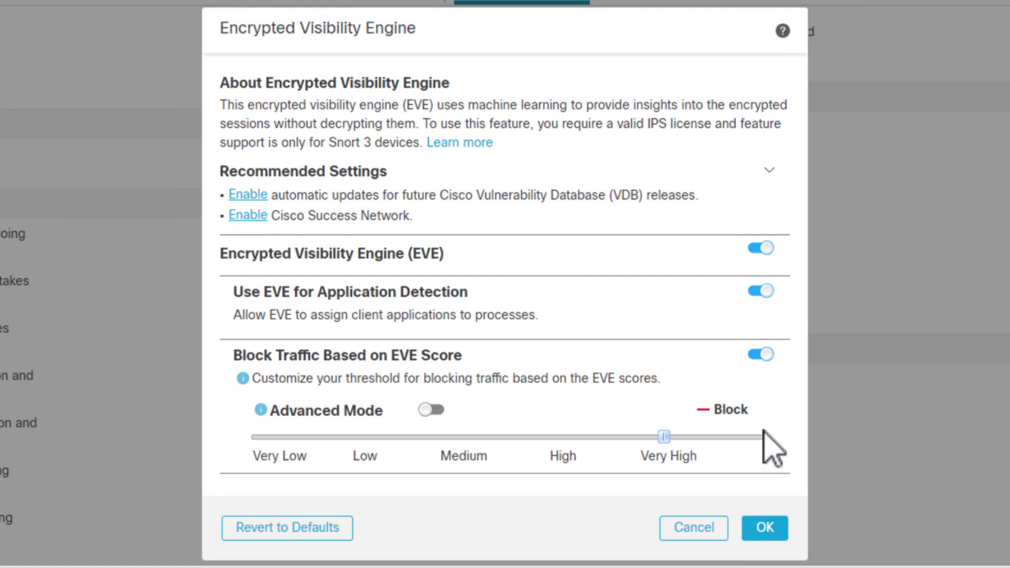
Set the EVE Block From threshold to 99 in Advanced Mode, then return to the simple scale.
left_click(431, 410)
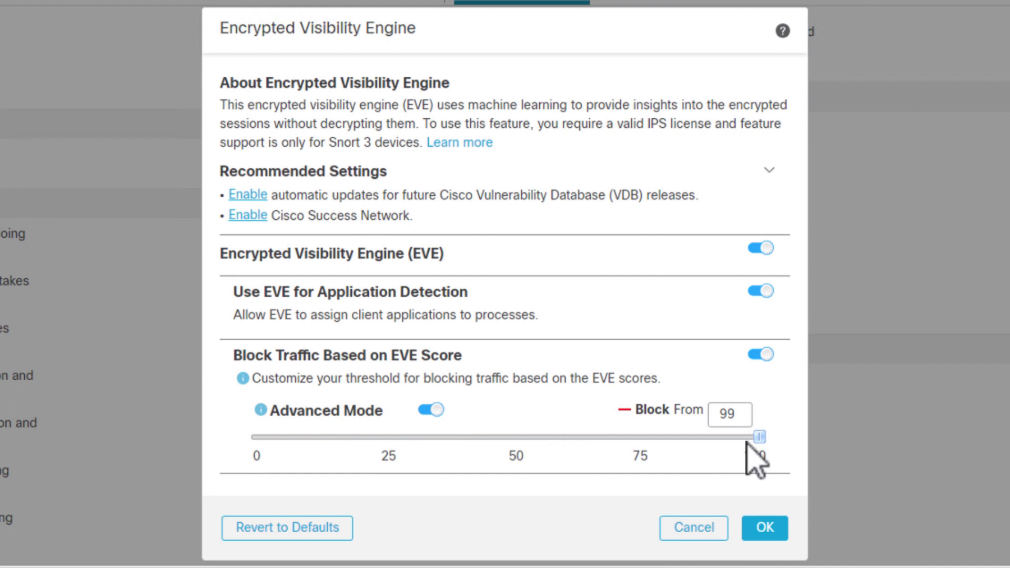
left_click_drag(760, 436, 749, 439)
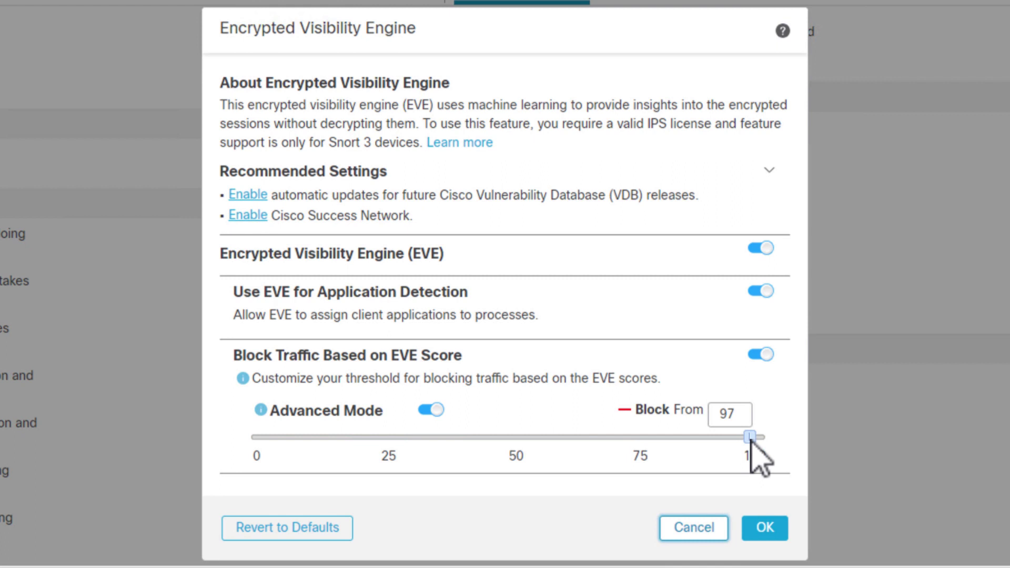
double_click(742, 414)
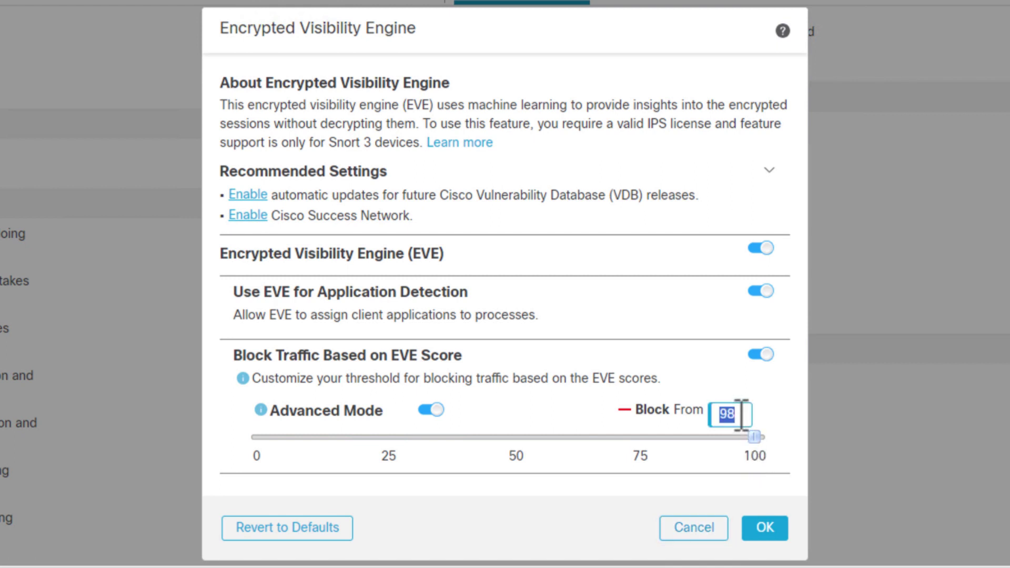
key("BackSpace")
type("9")
type("9")
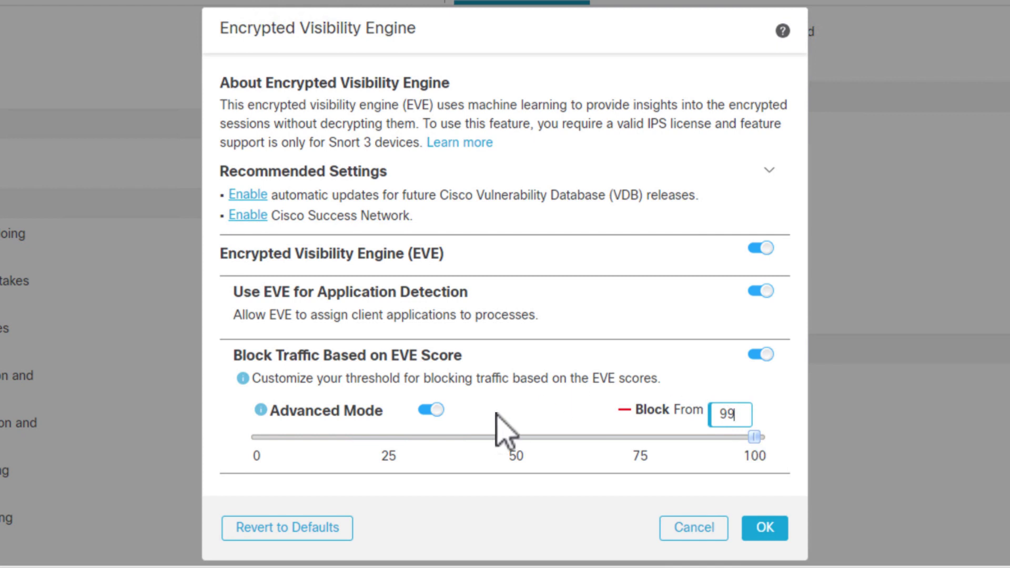
left_click(431, 410)
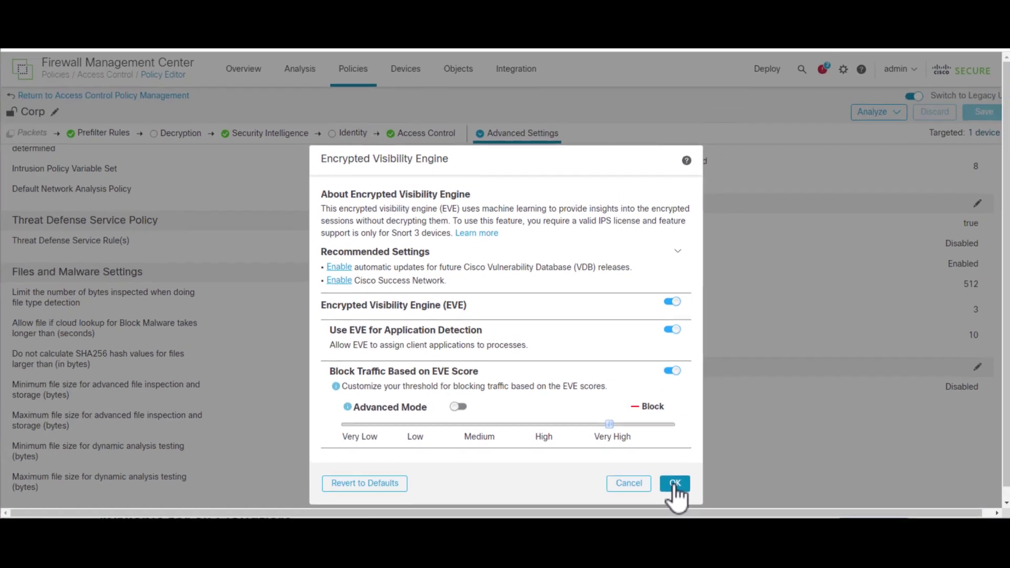
Save the EVE settings in the Corp policy and deploy the changes to all devices.
left_click(673, 482)
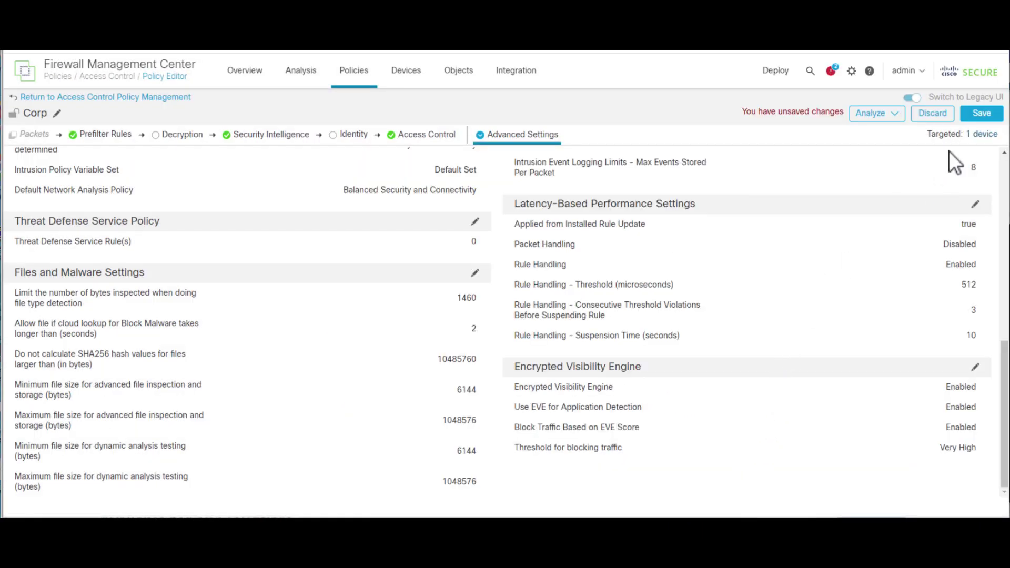
left_click(982, 112)
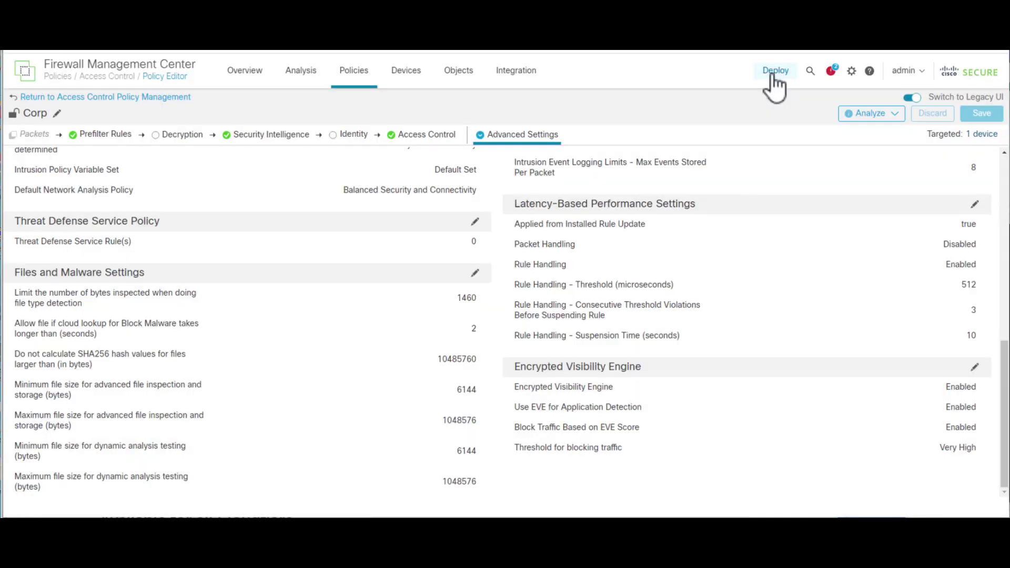
left_click(775, 75)
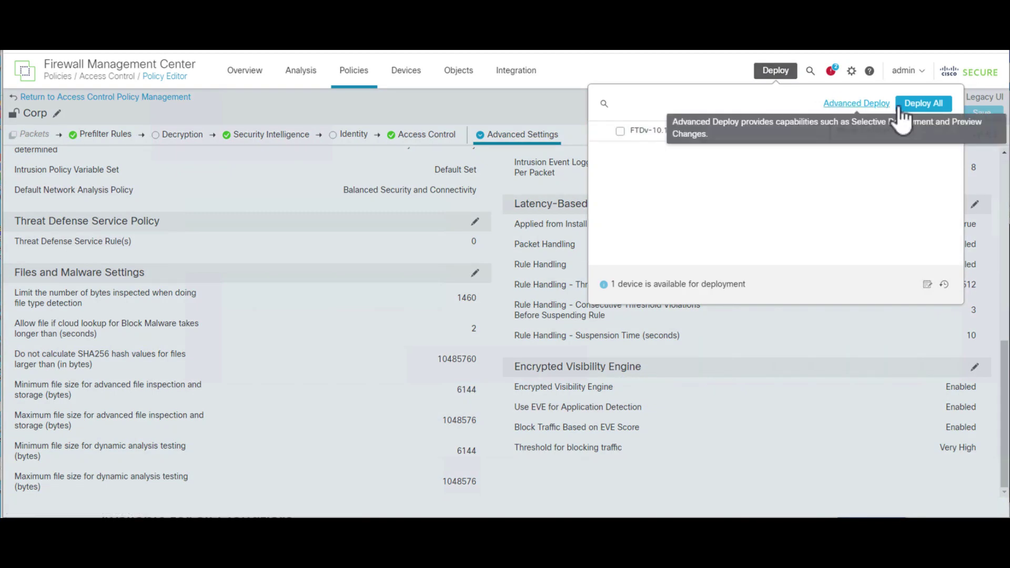
left_click(920, 106)
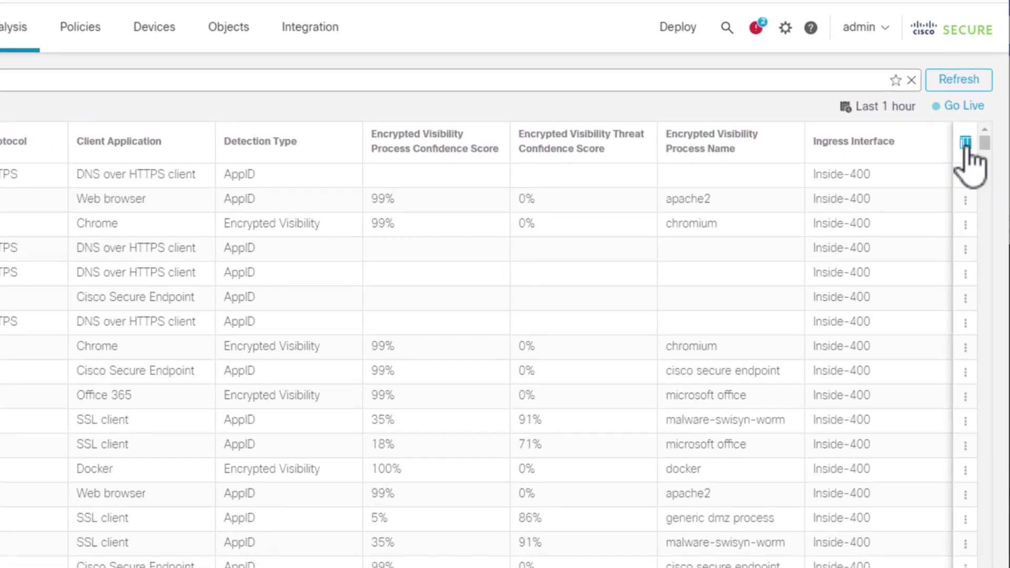
Open the Unified Events column set list, which shows 18 selected columns.
left_click(965, 143)
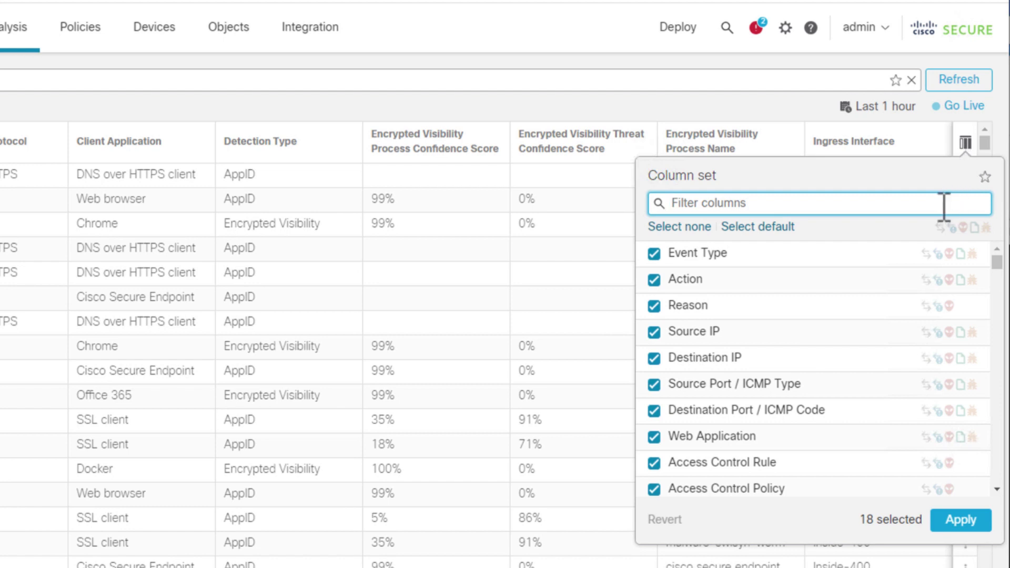
left_click(986, 179)
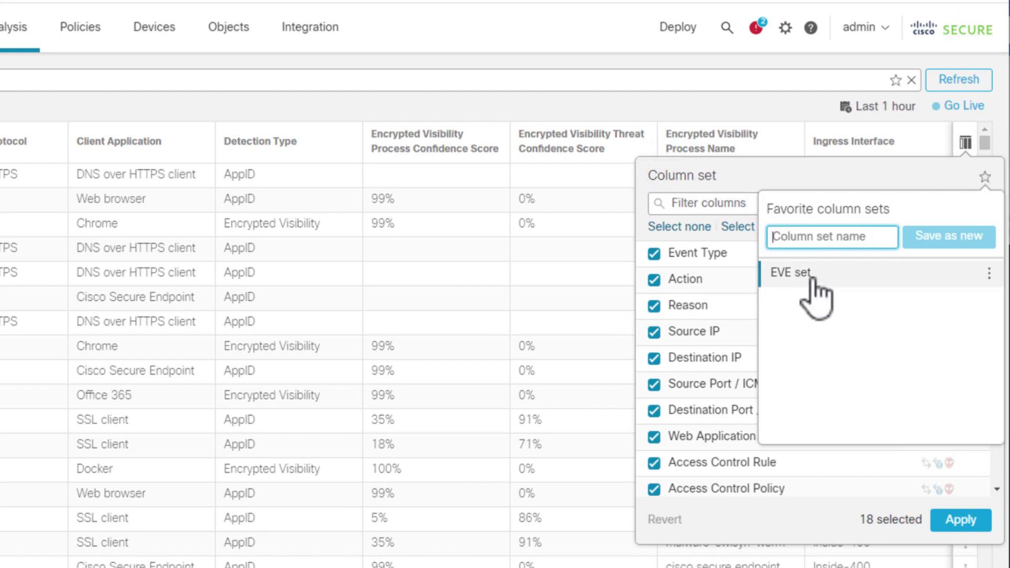
mouse_move(869, 273)
left_click(990, 274)
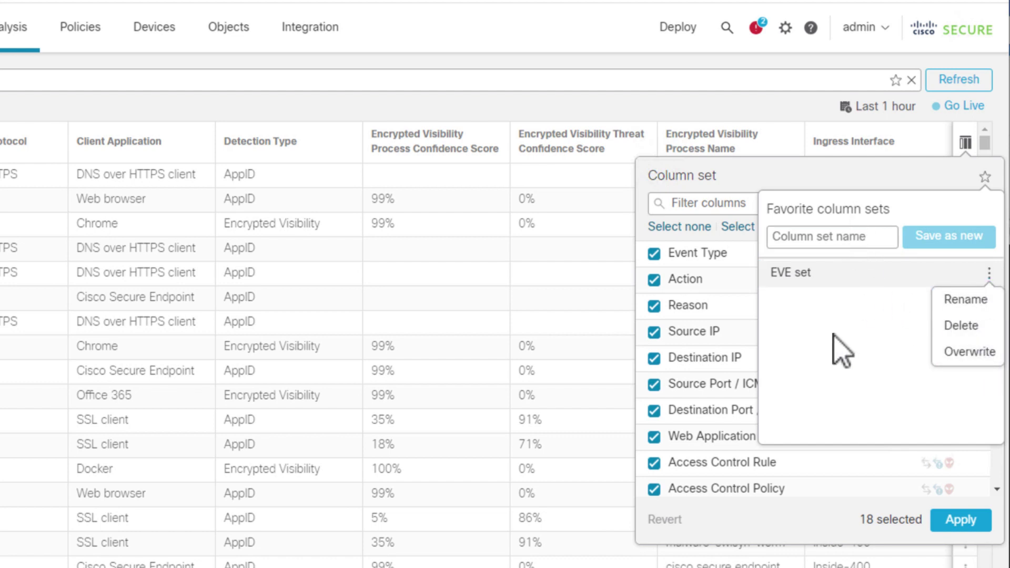
left_click(811, 275)
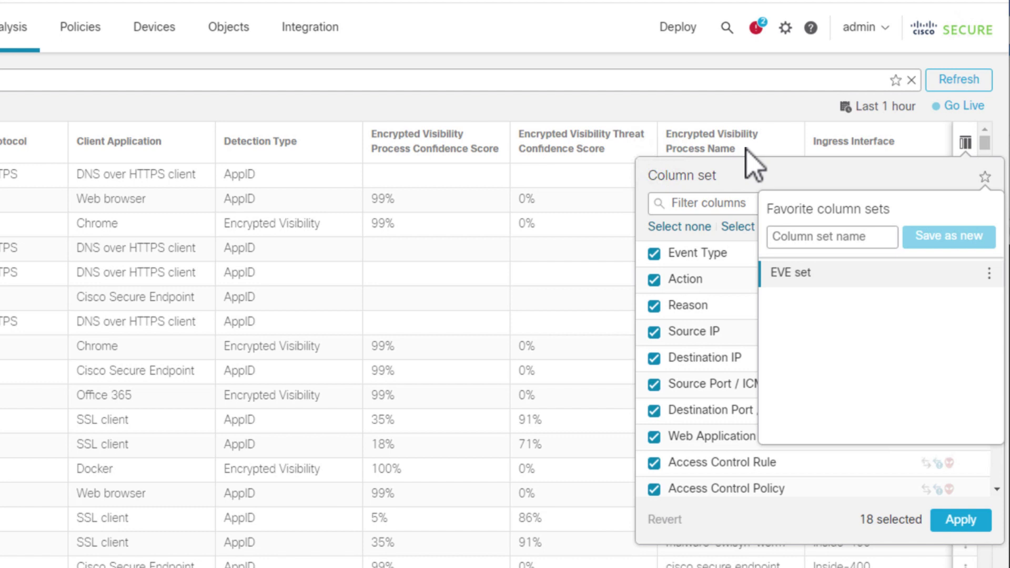
left_click(734, 103)
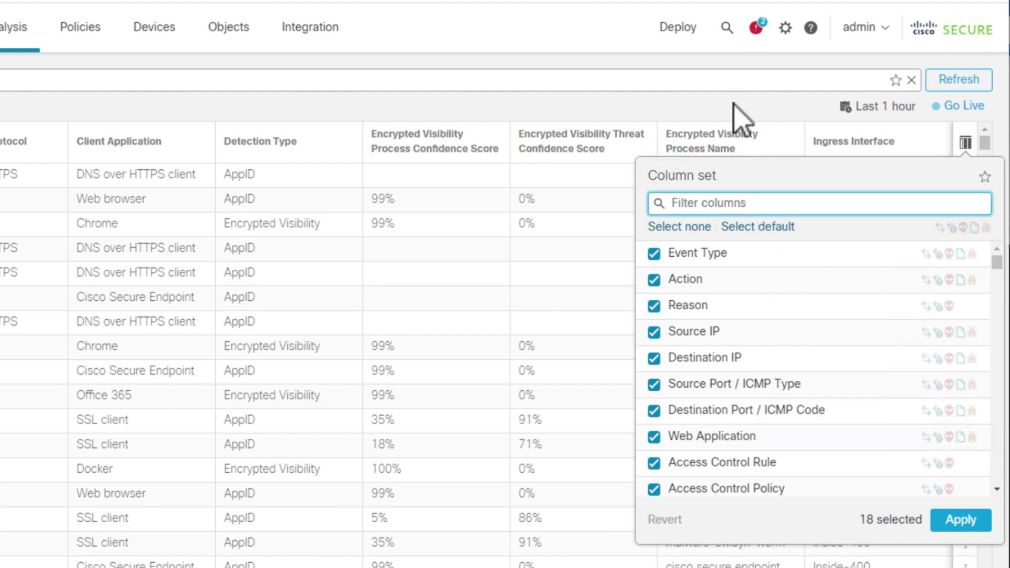
left_click(738, 119)
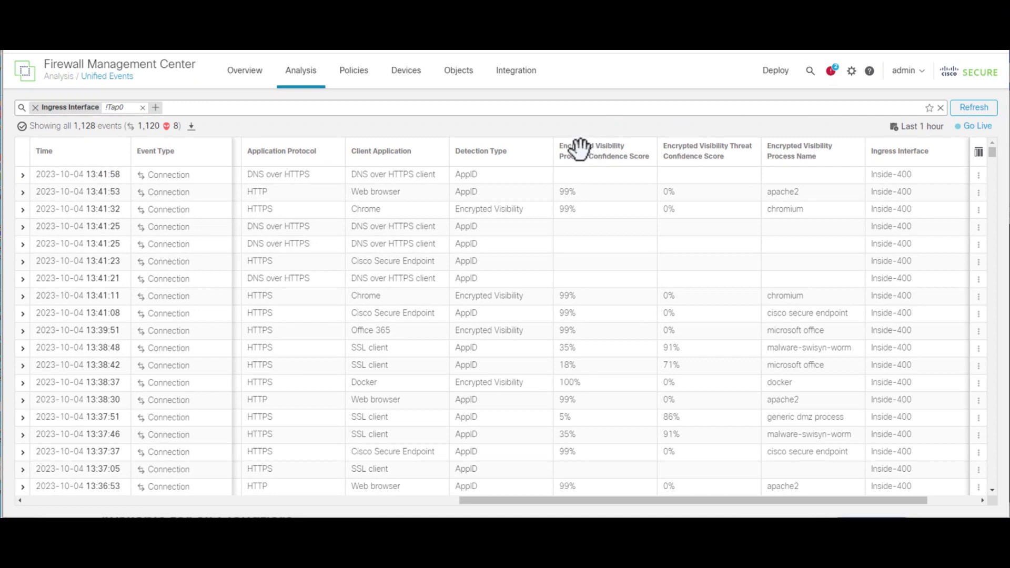
mouse_move(426, 209)
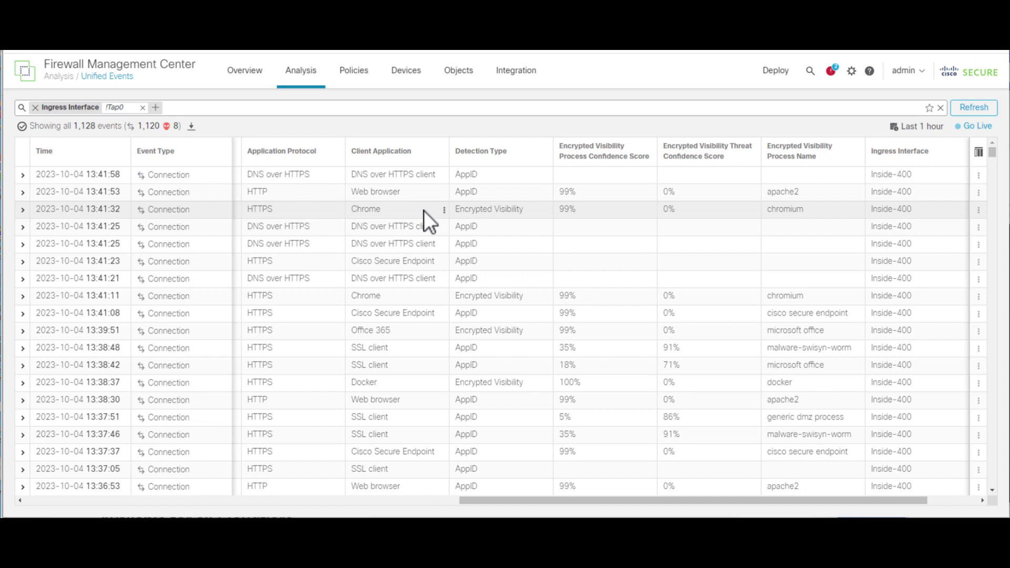
left_click(992, 276)
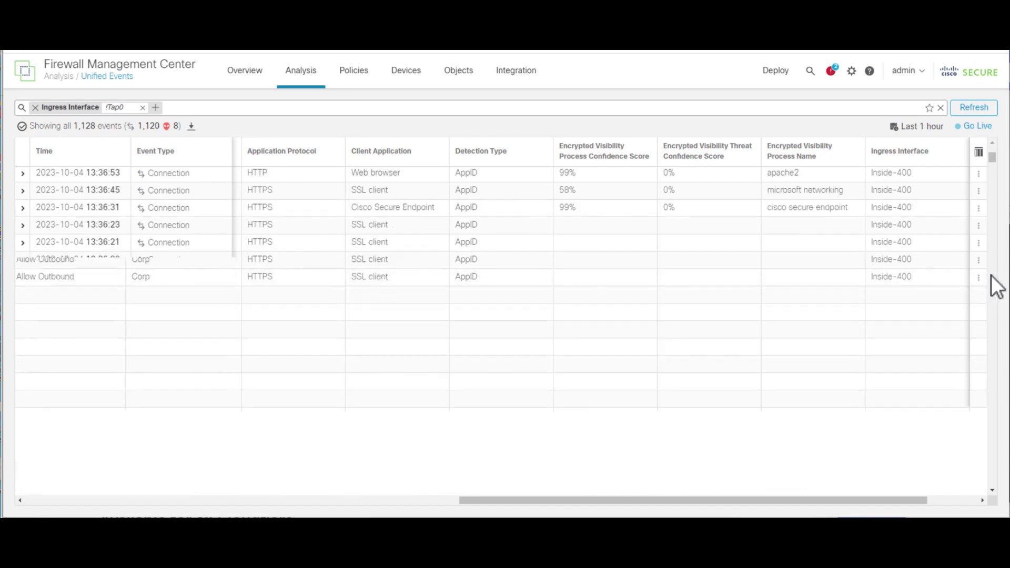
left_click_drag(727, 500, 238, 502)
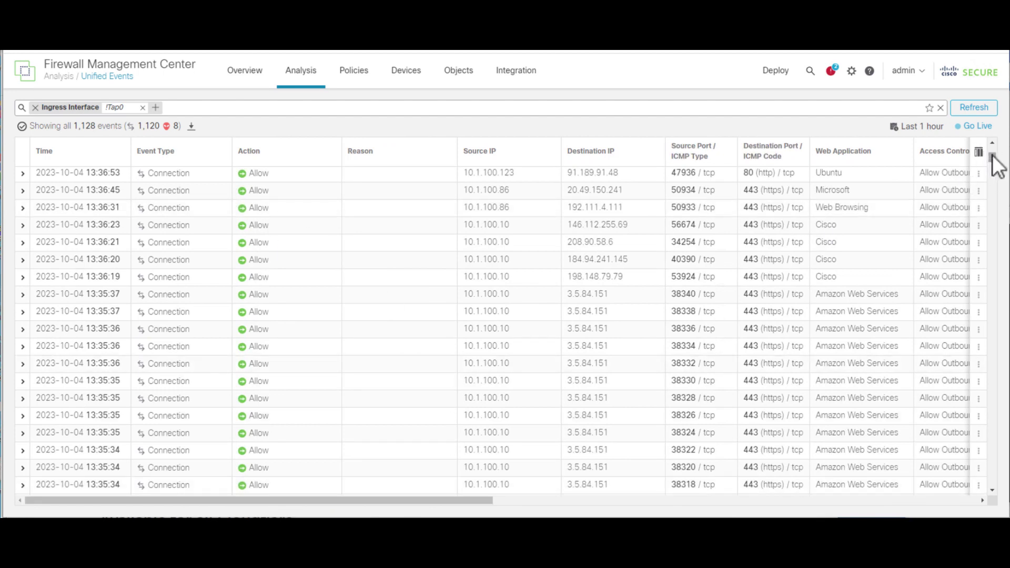
left_click_drag(993, 155, 993, 148)
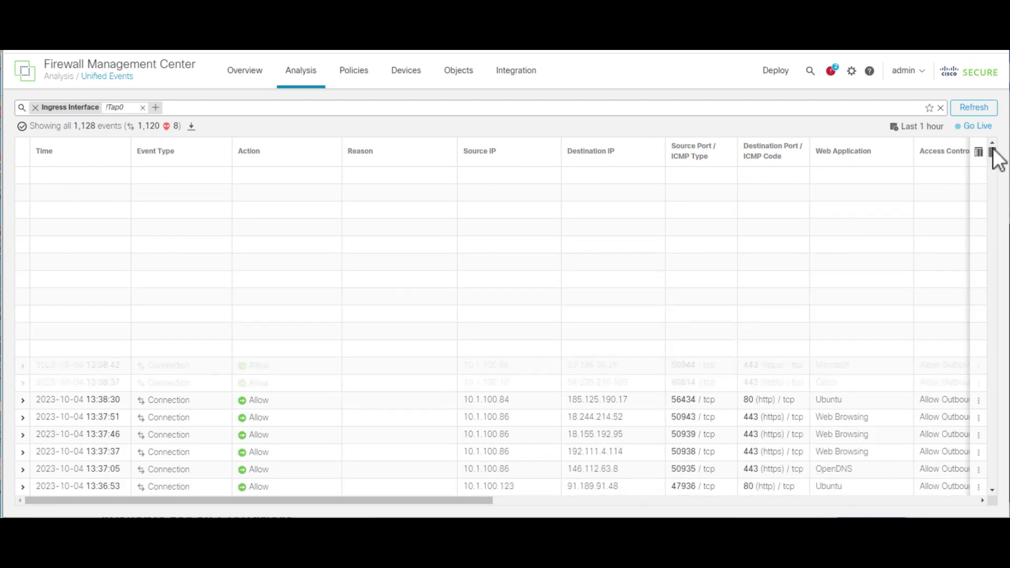
left_click(994, 221)
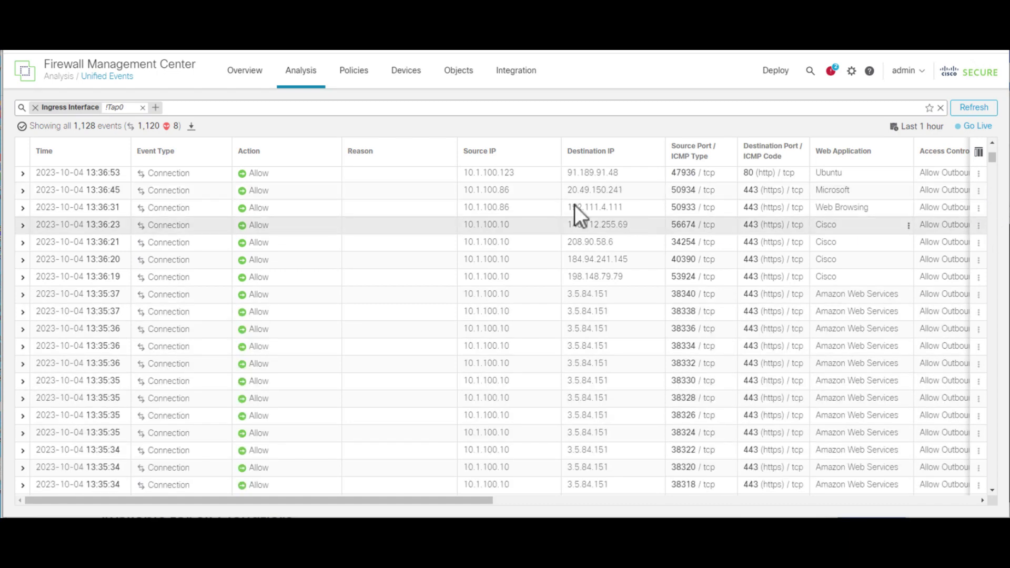
Add and apply an Action exclusion filter for Allow, leaving 12 events.
left_click(337, 175)
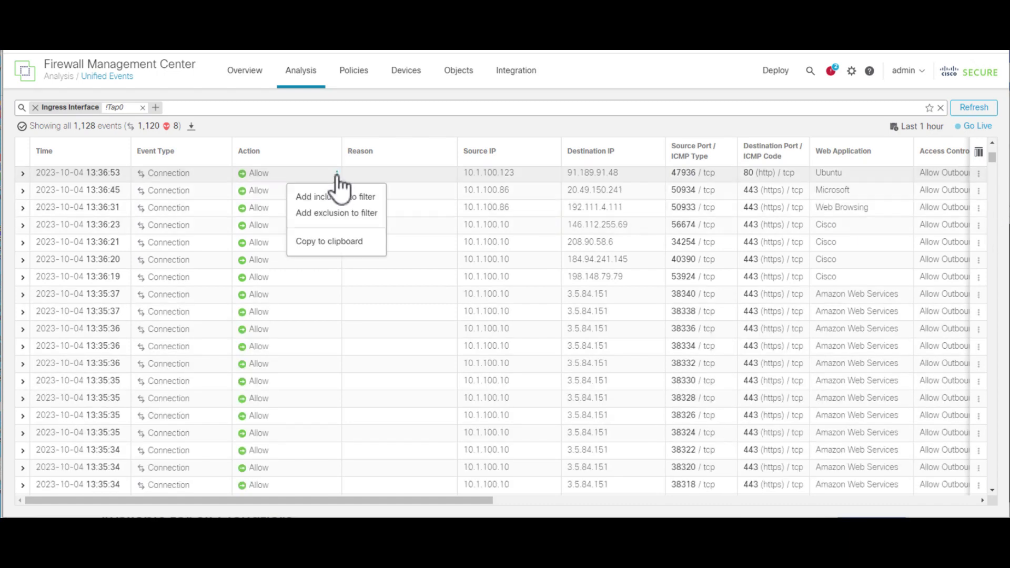
left_click(336, 213)
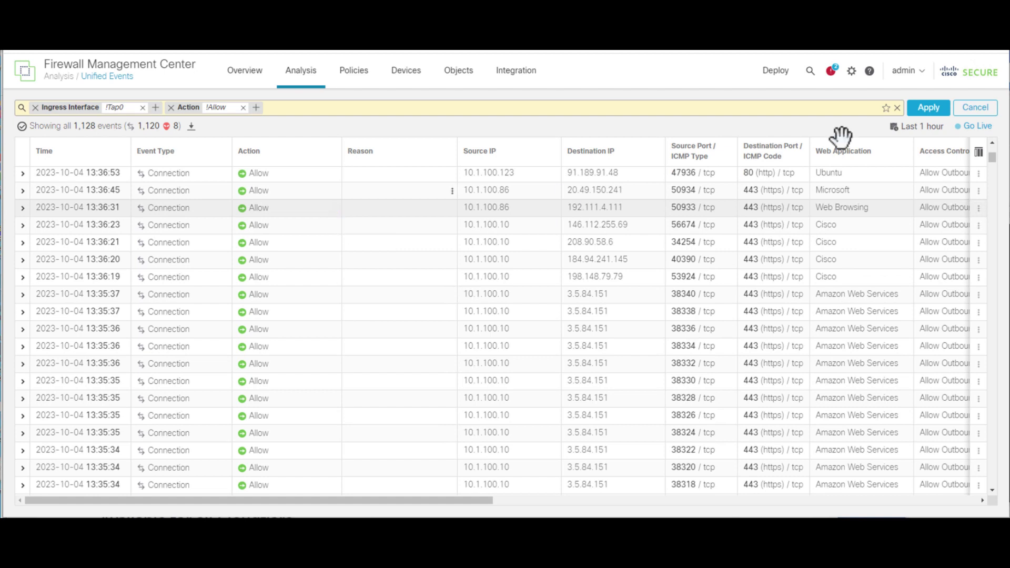
left_click(927, 108)
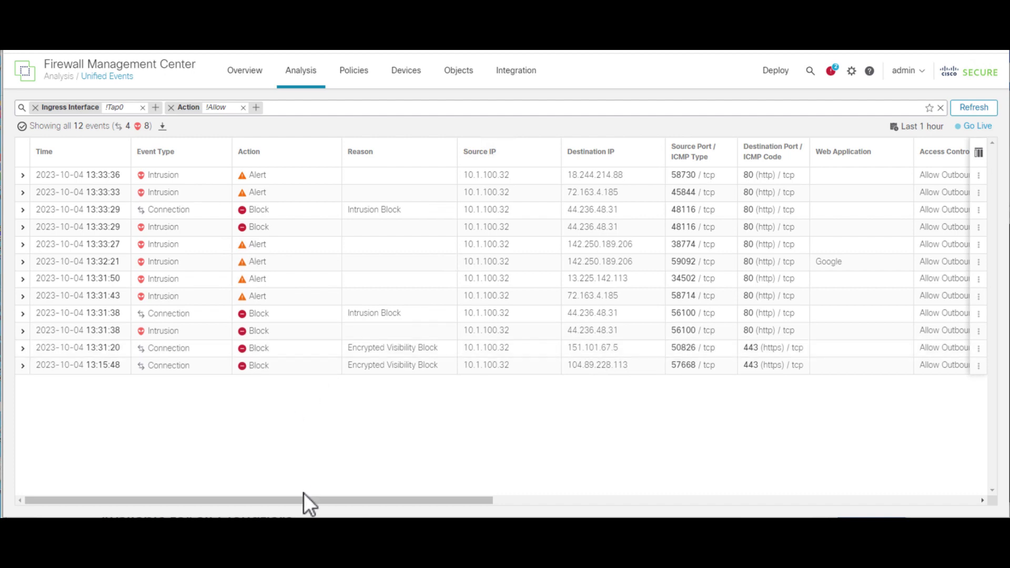
left_click_drag(303, 493, 379, 490)
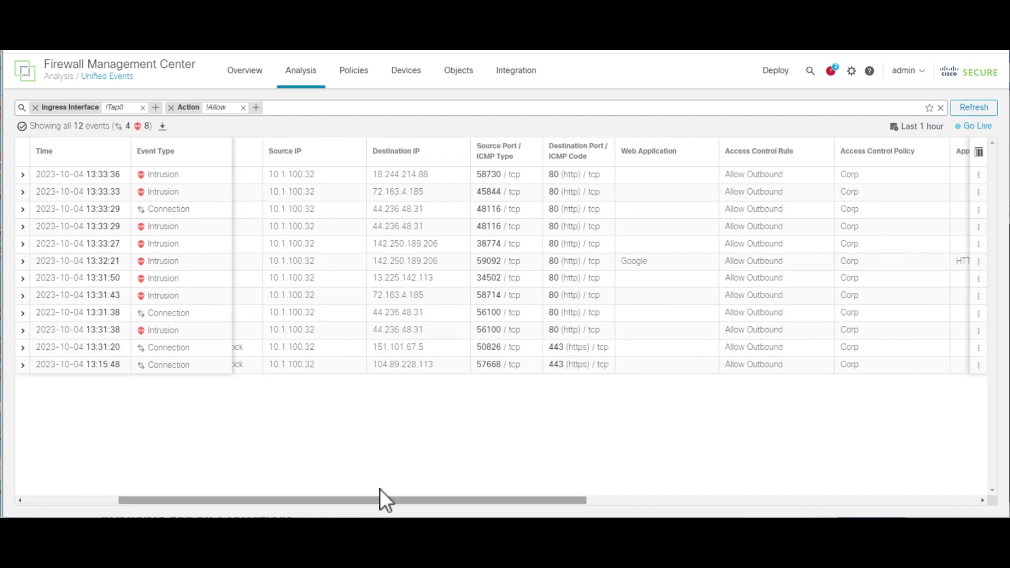
left_click_drag(380, 500, 663, 501)
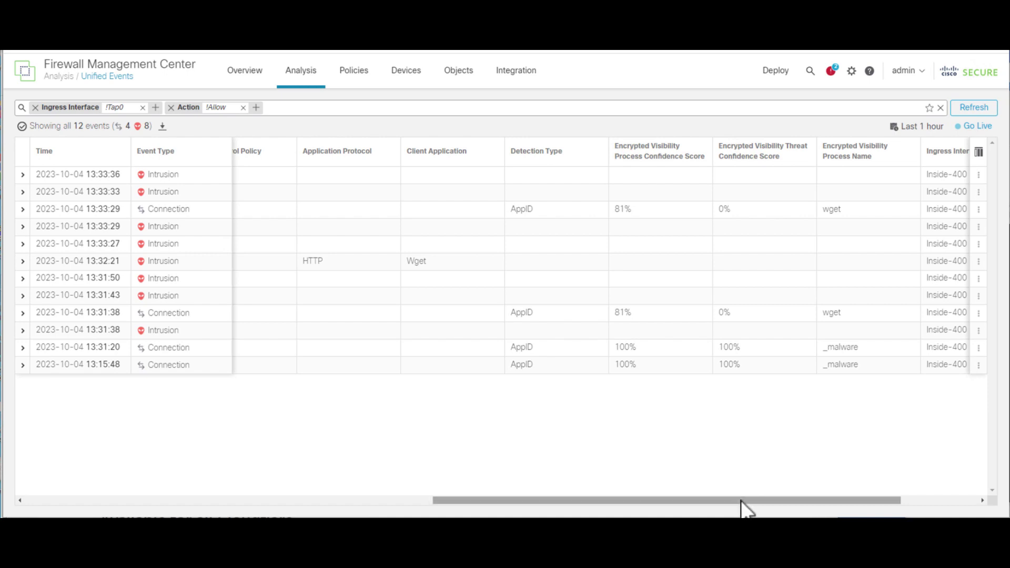
left_click_drag(740, 501, 340, 503)
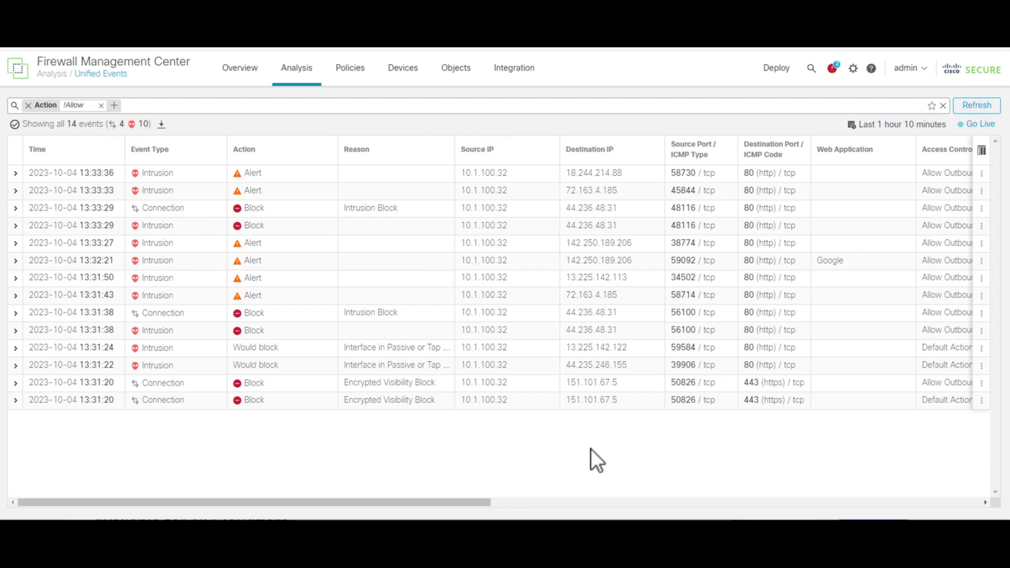
Remove the Allow exclusion and rerun the query to list all 2,158 events.
left_click(30, 105)
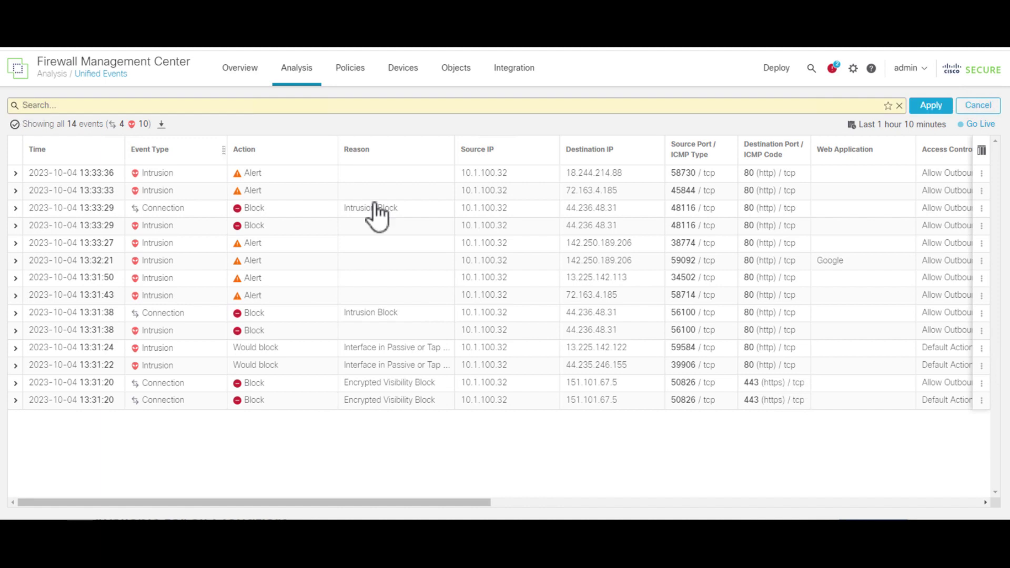
left_click(929, 107)
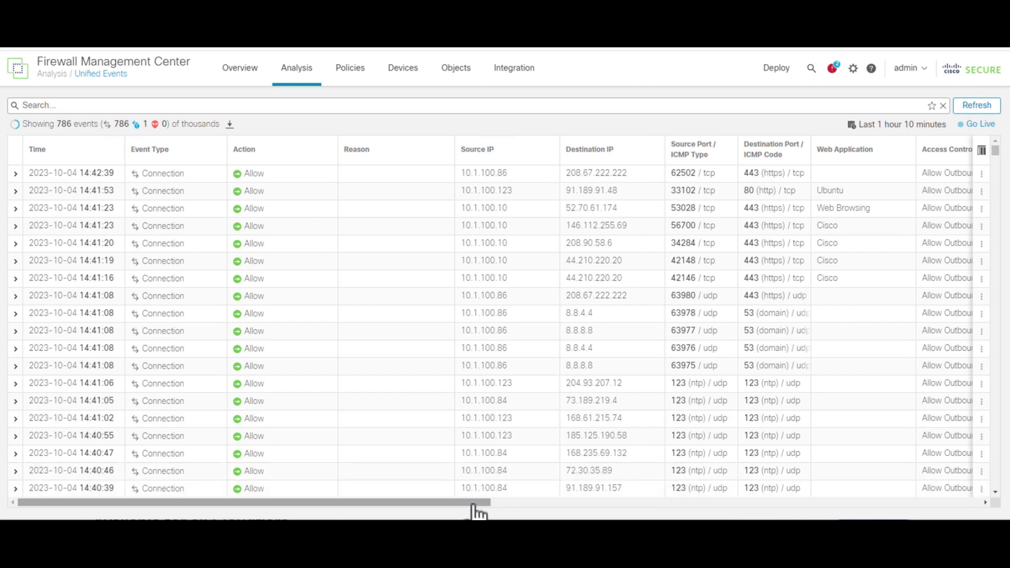
left_click_drag(478, 505, 929, 520)
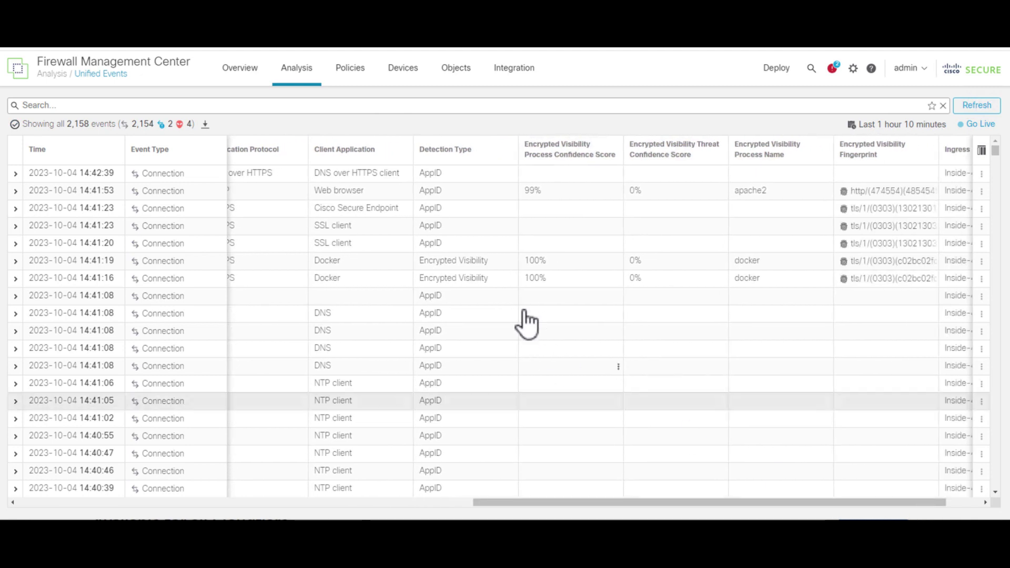
Add and apply a Detection Type inclusion filter for Encrypted Visibility, showing 72 events.
left_click(514, 262)
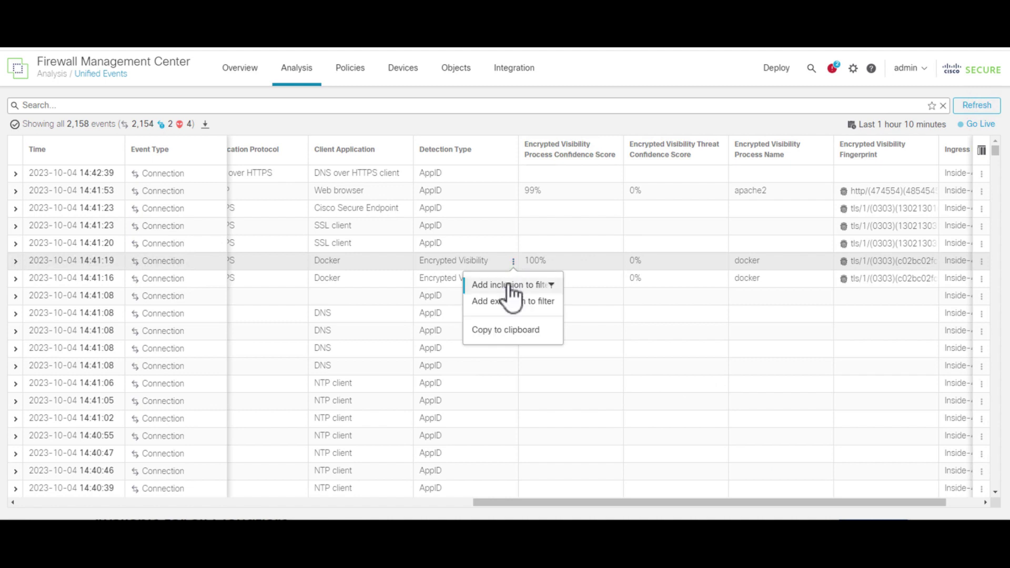
left_click(514, 286)
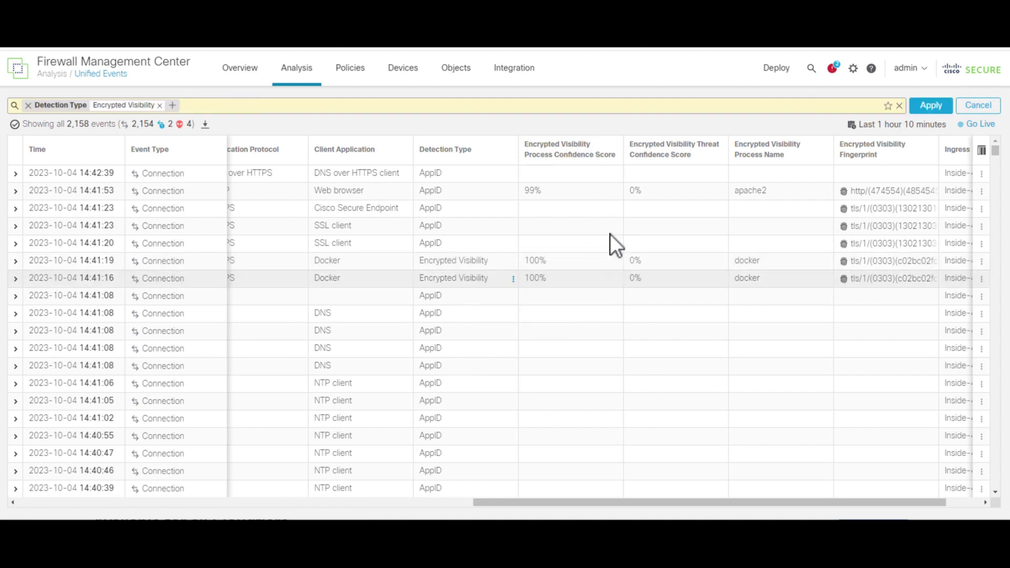
left_click(921, 110)
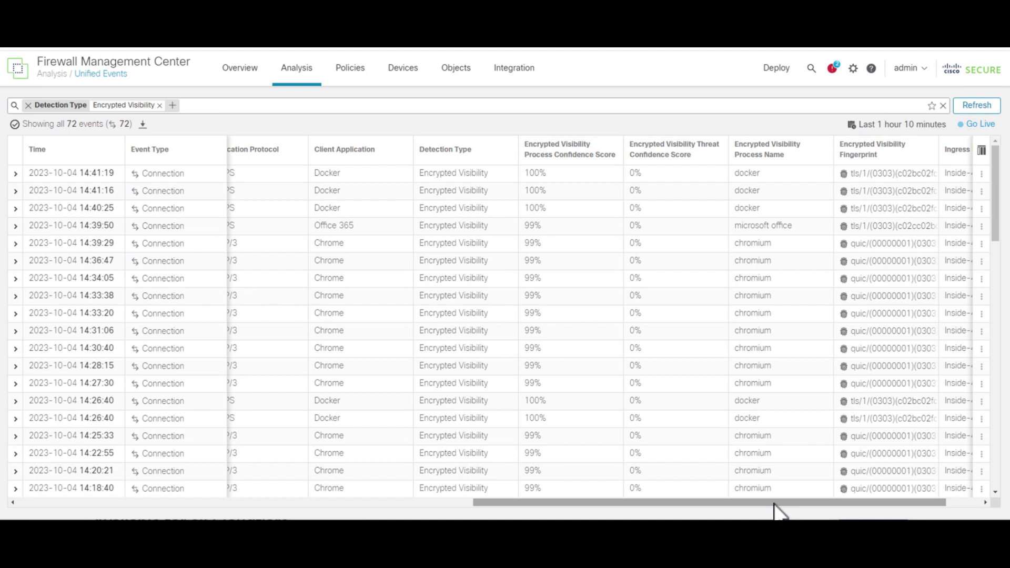
left_click(774, 504)
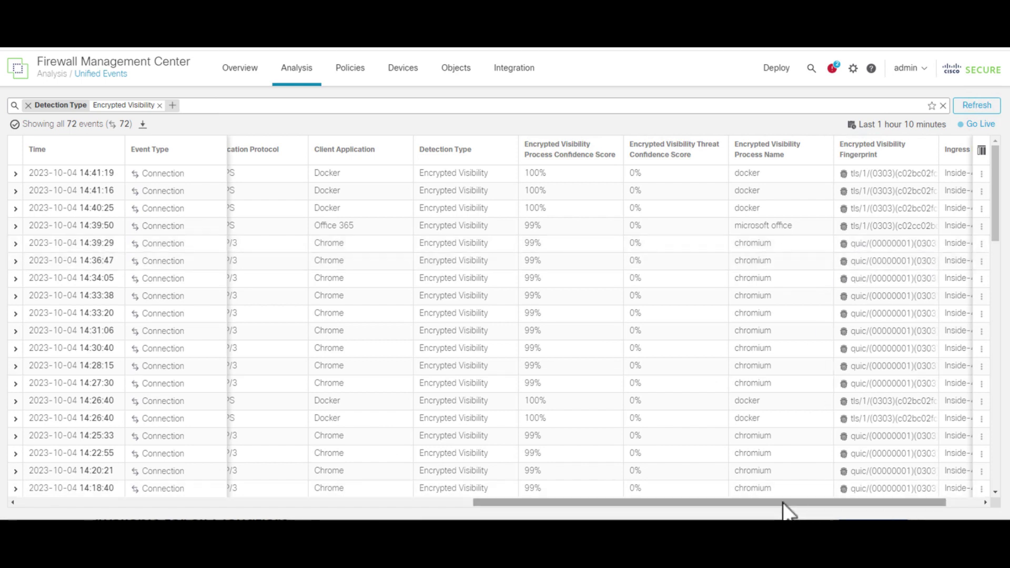
left_click_drag(806, 504, 848, 502)
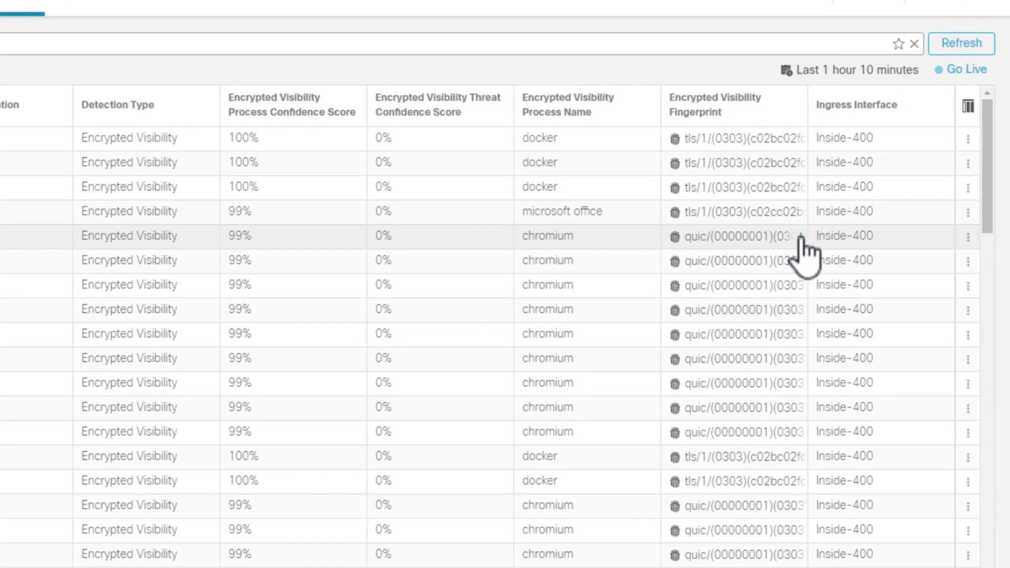
View the Encrypted Visibility Engine Process Analysis for a chromium row's QUIC fingerprint.
left_click(801, 237)
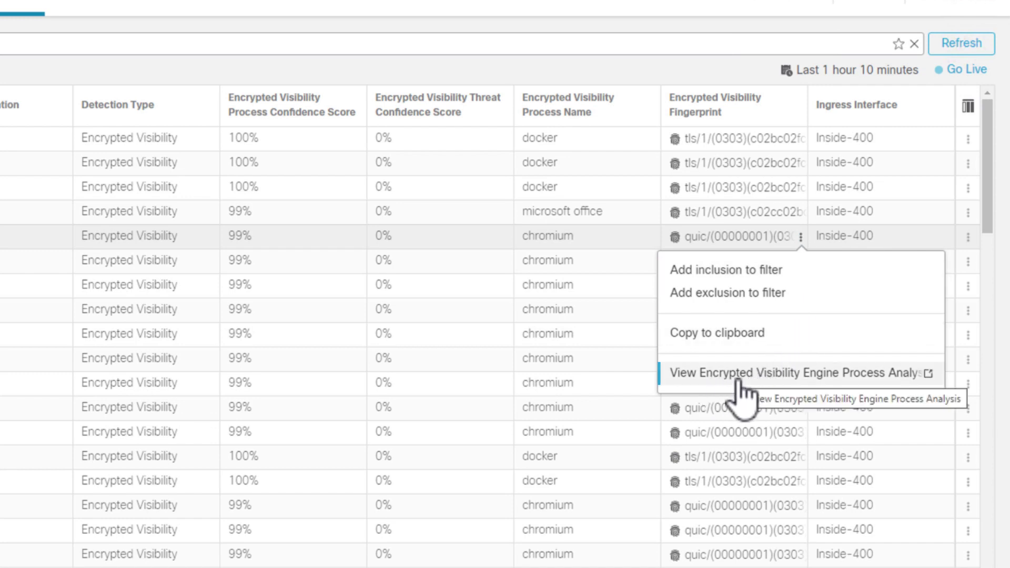
left_click(771, 381)
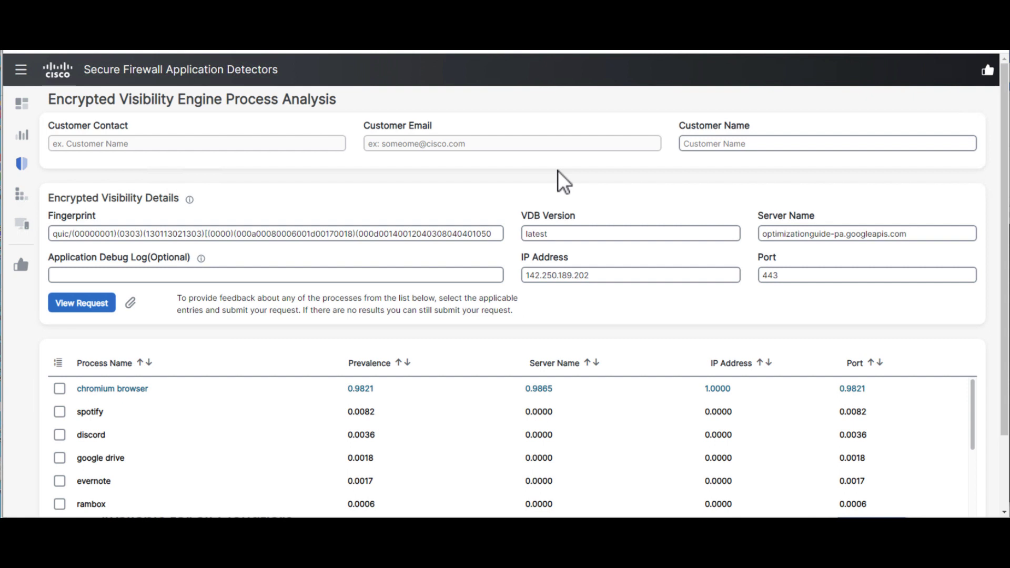
scroll(469, 179, "down", 2)
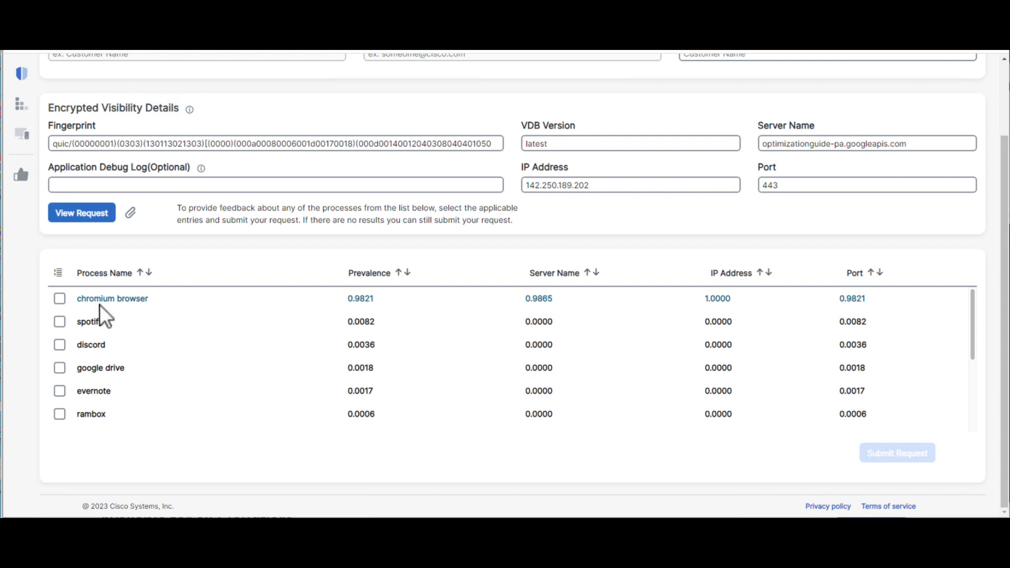
Mark chromium browser as the matching process for the QUIC fingerprint and submit the feedback request.
left_click(60, 298)
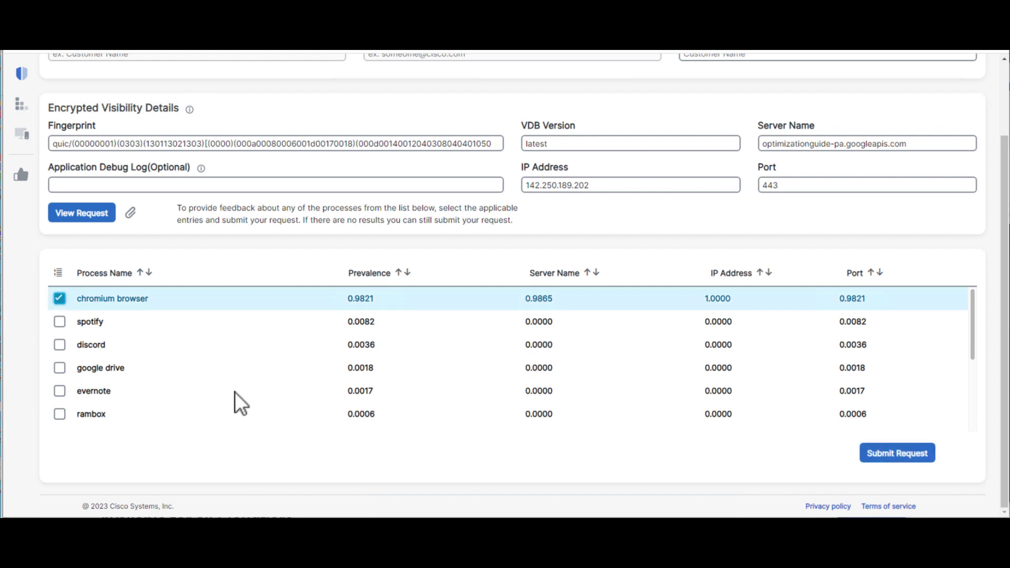
left_click(897, 456)
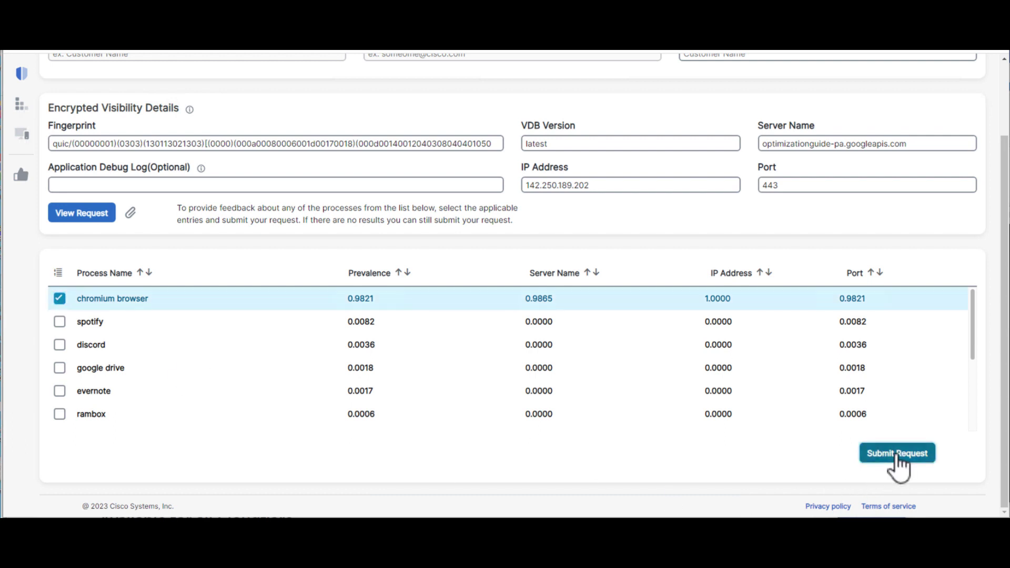